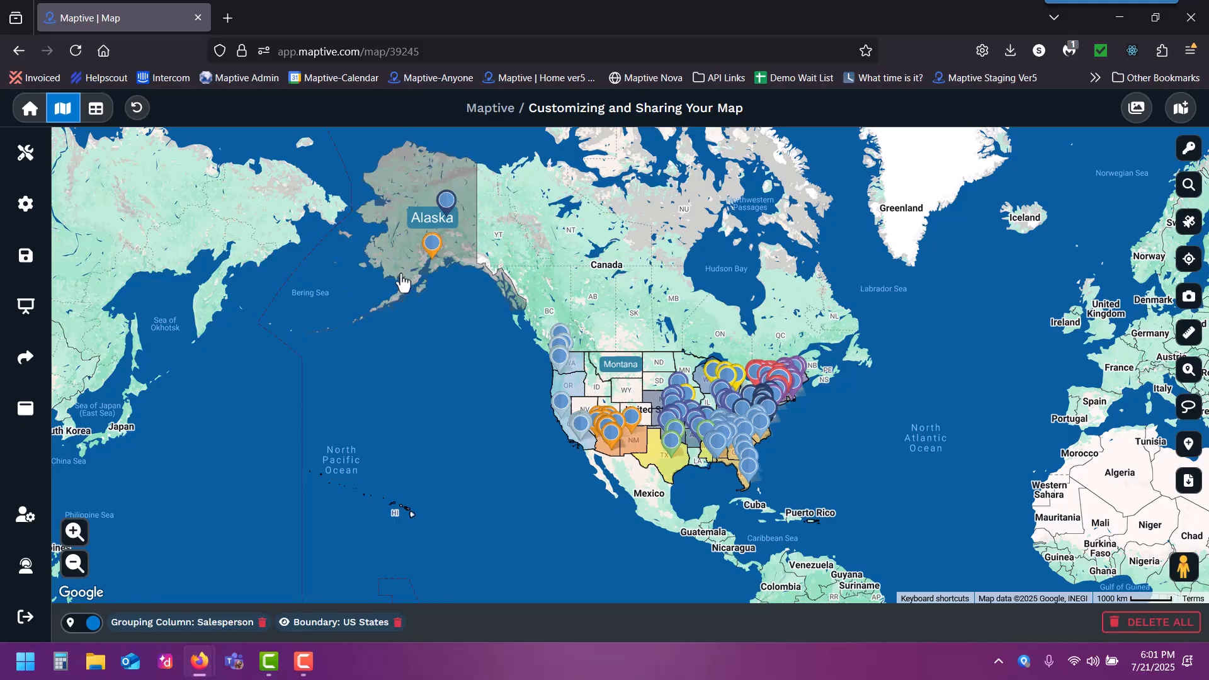
- Review the map's pin grouping, filterable data columns and US States boundary settings
click(34, 163)
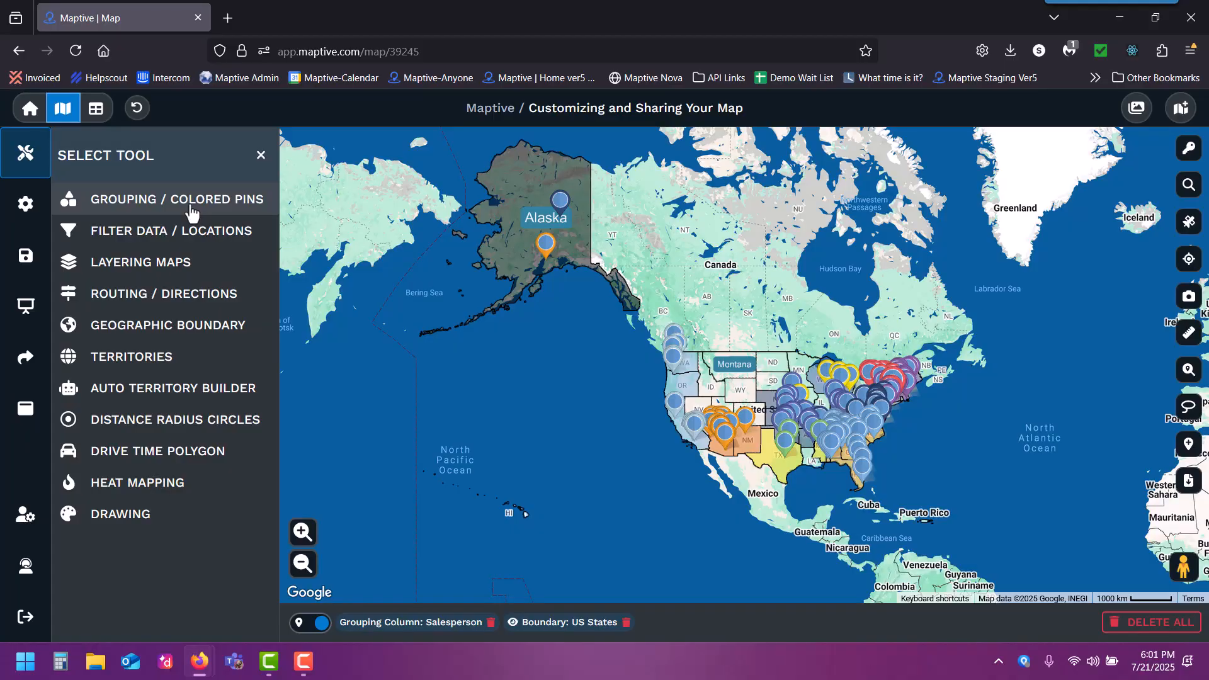
click(192, 201)
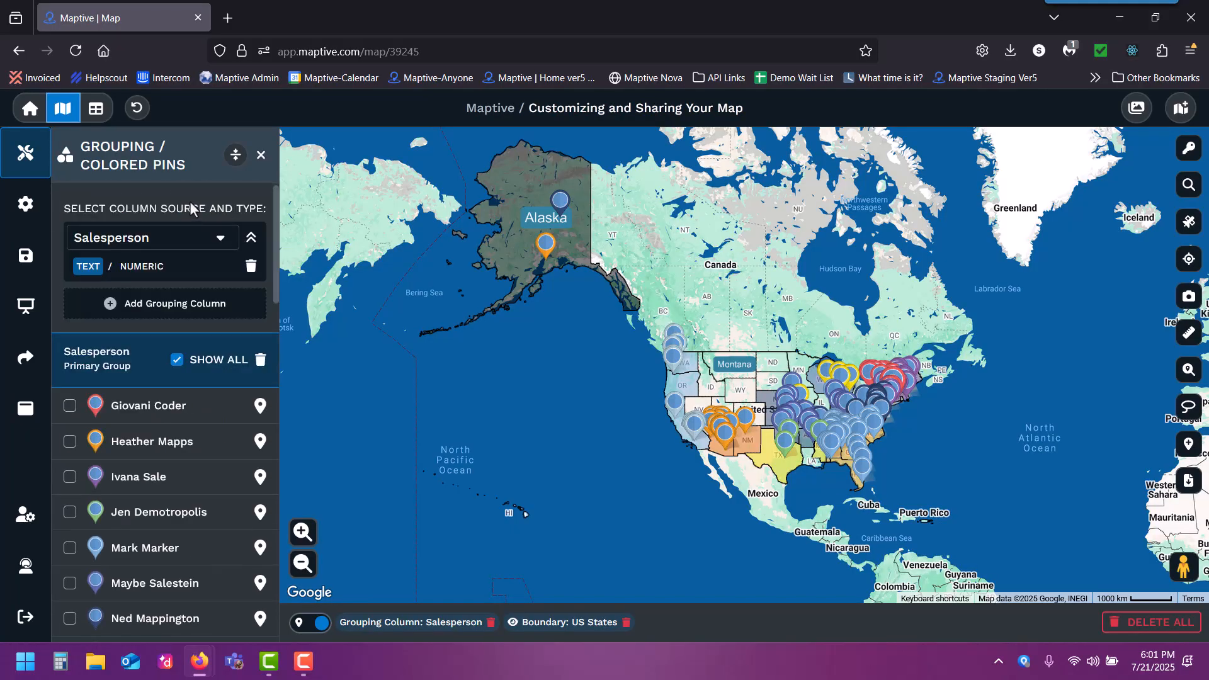
click(139, 157)
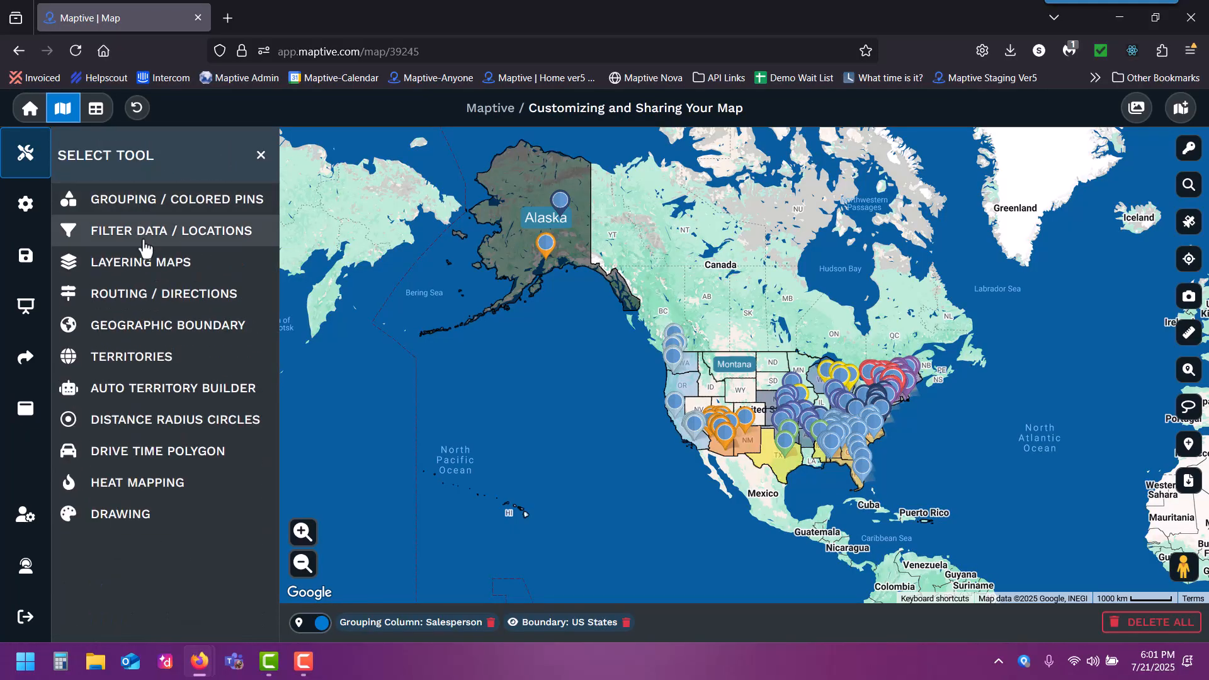
click(144, 241)
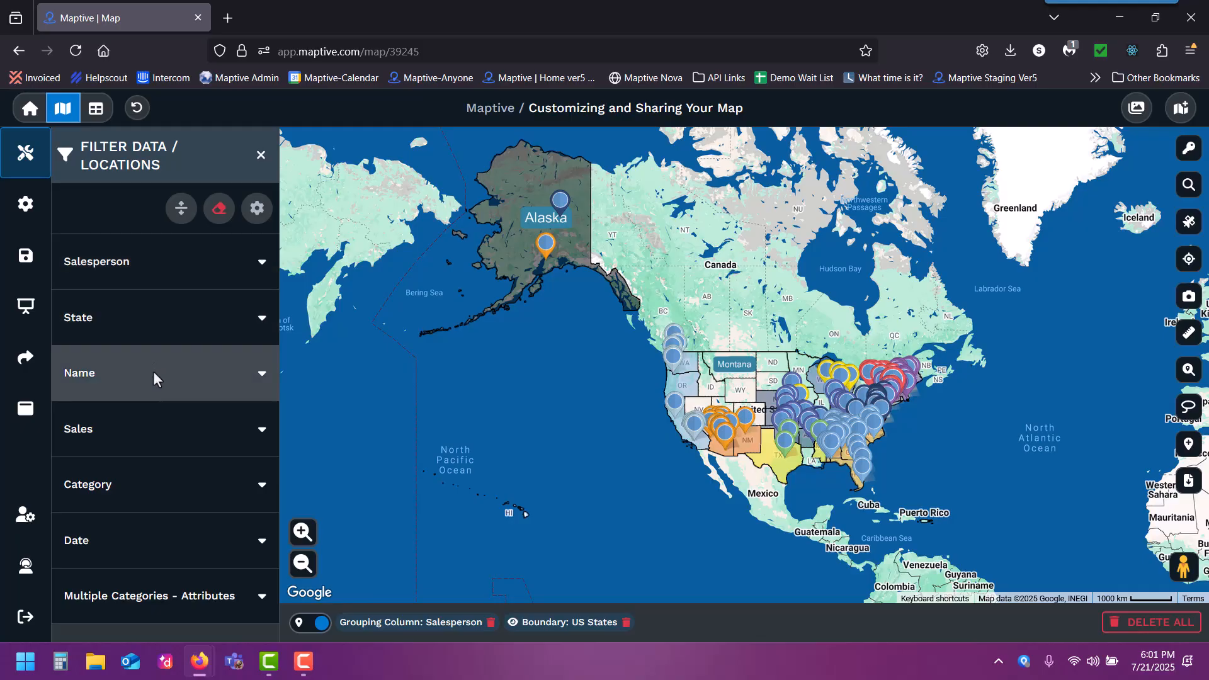
click(132, 157)
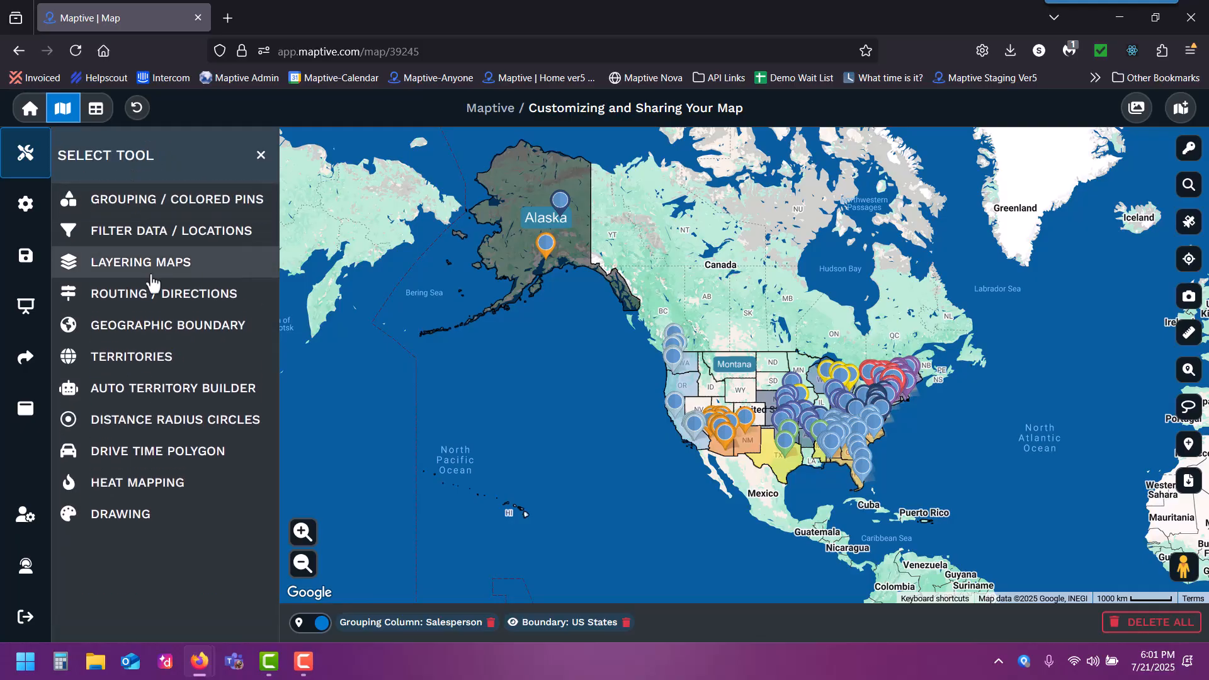
click(153, 339)
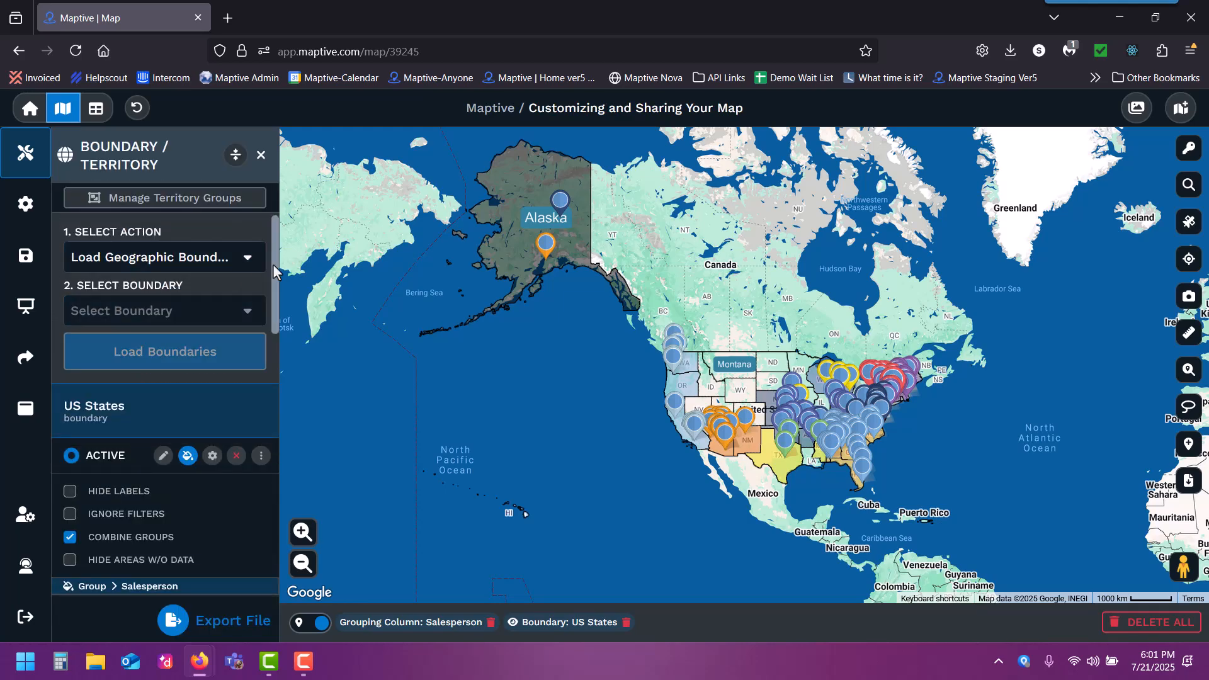
drag(270, 264, 271, 467)
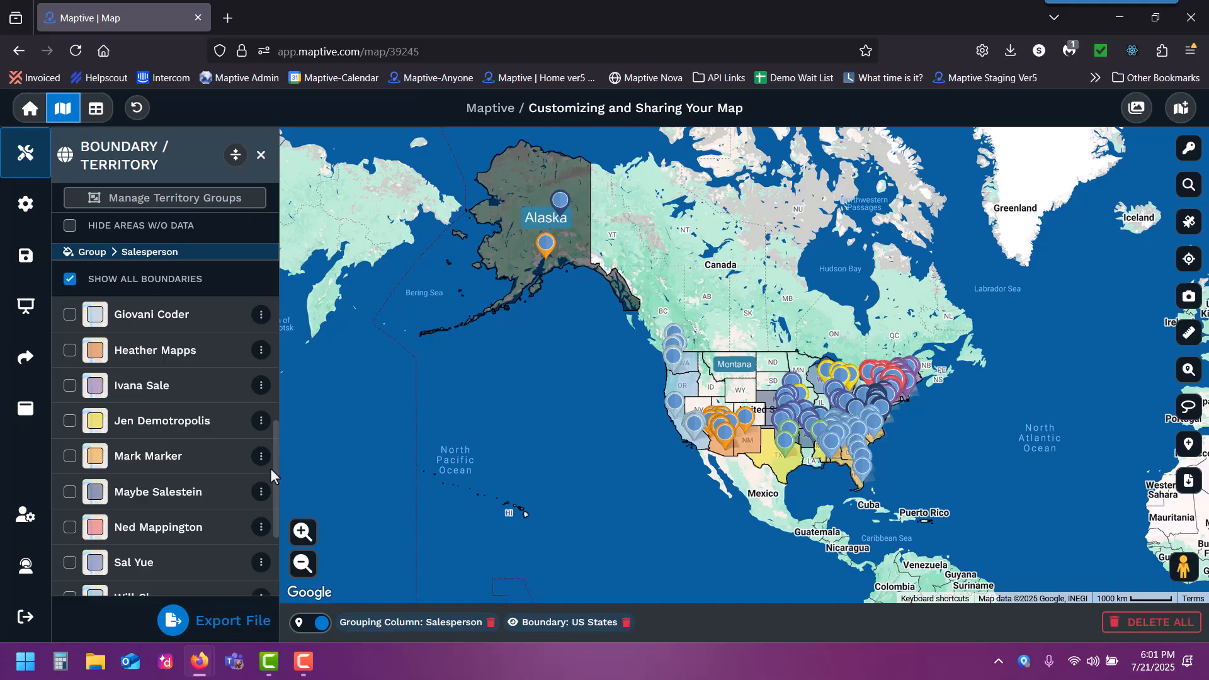
drag(270, 468, 268, 179)
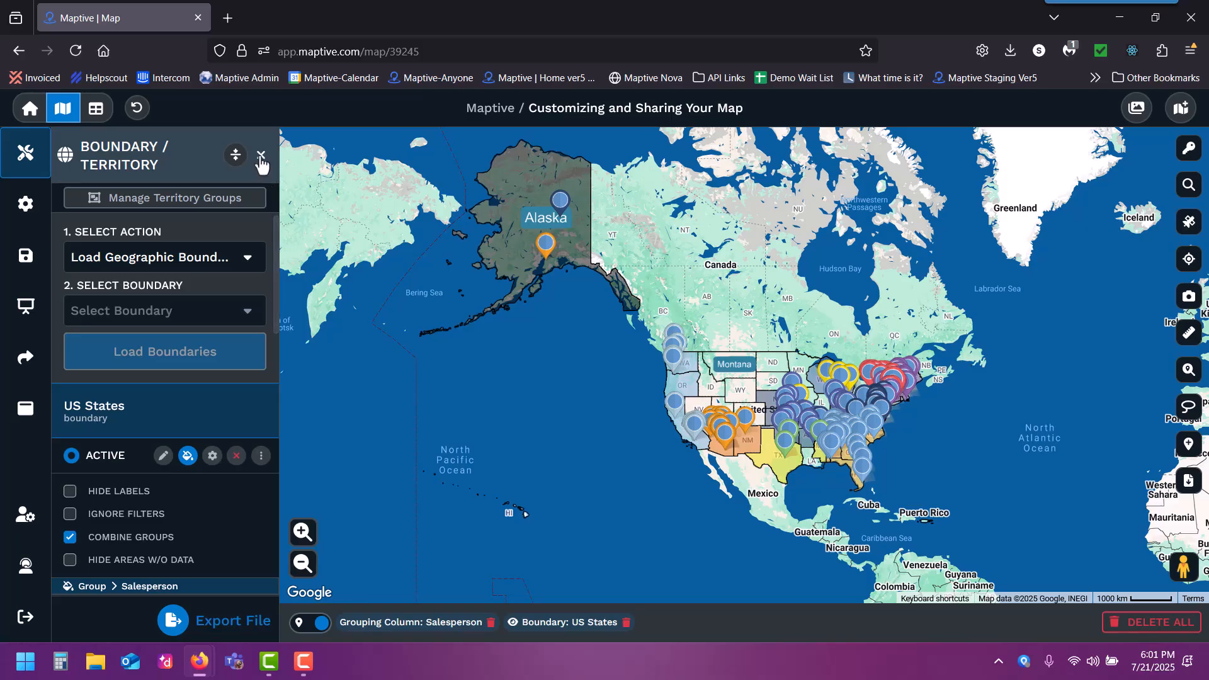
click(261, 156)
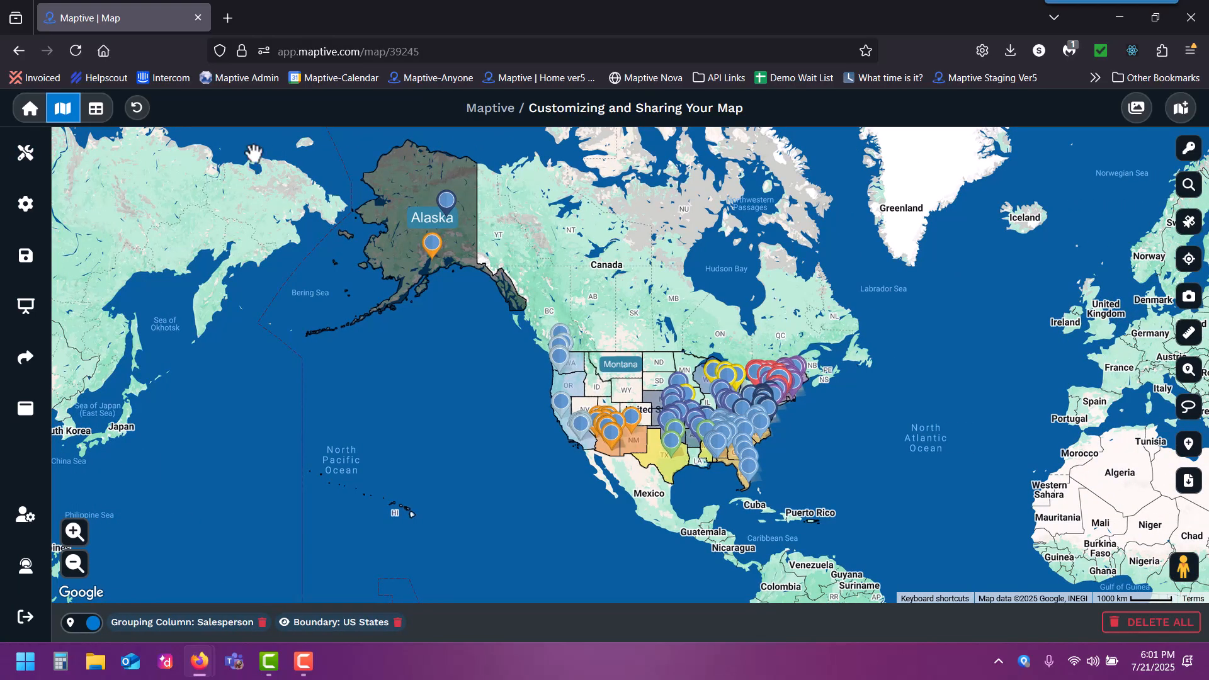
- In the shared and presentational map settings, turn Filter Data / Locations on and Routing / Directions off
click(25, 214)
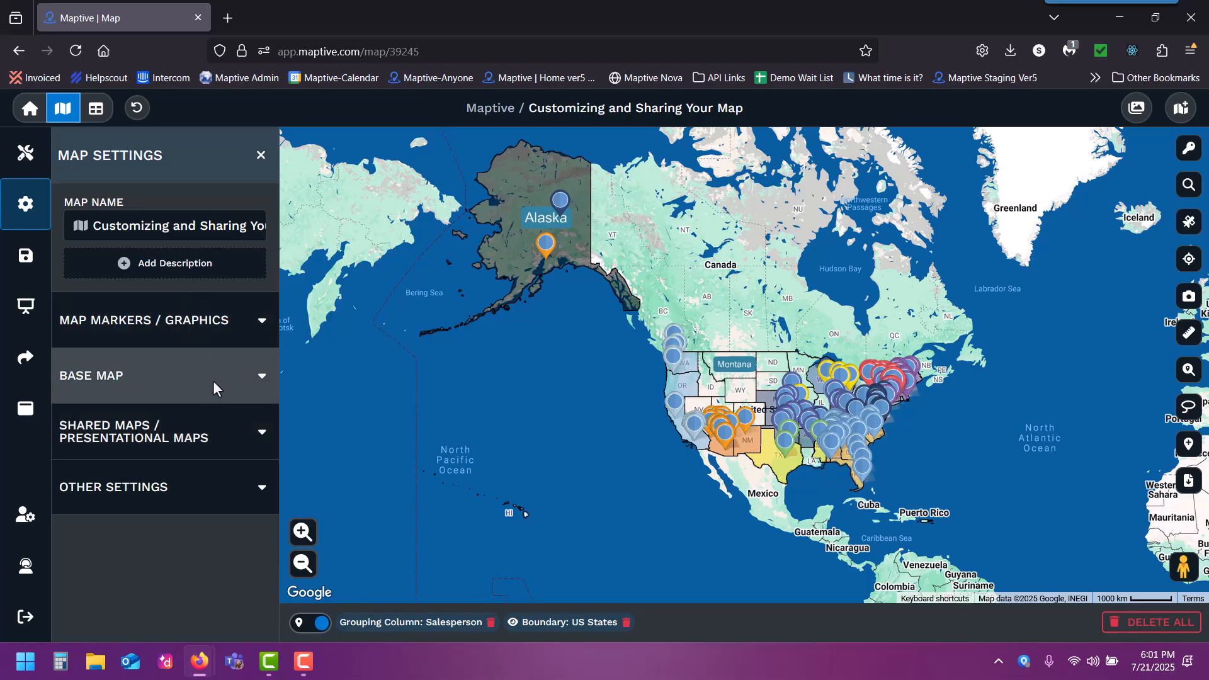
click(177, 443)
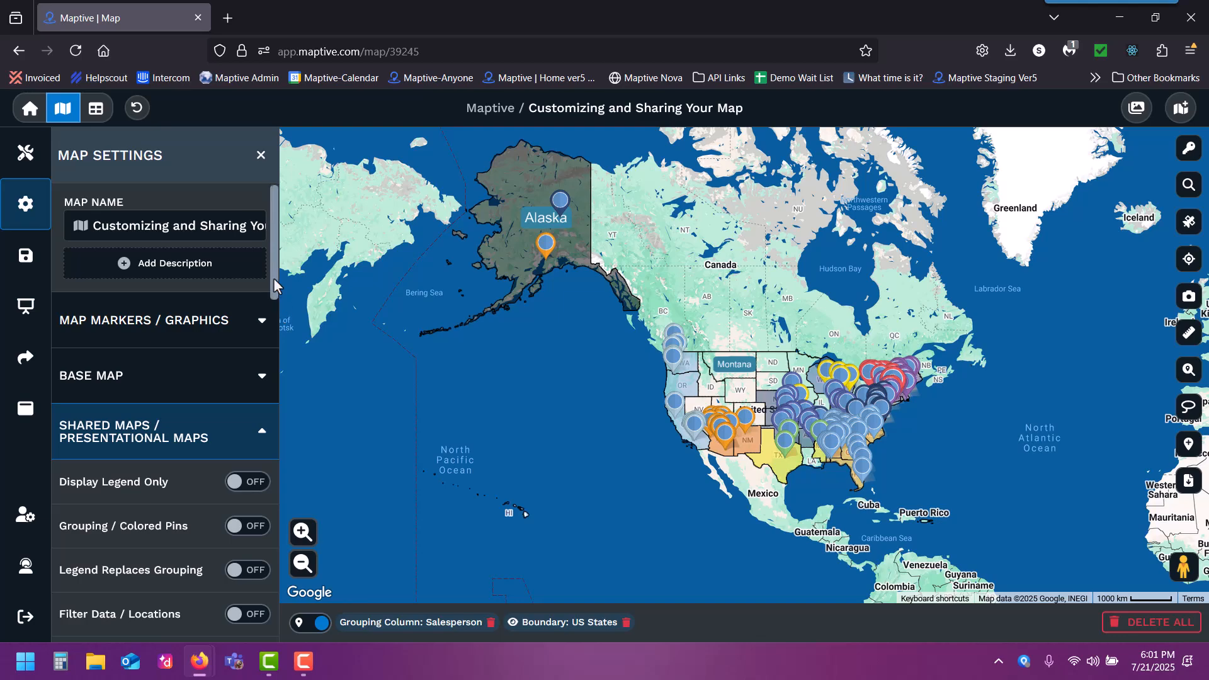
drag(273, 278, 274, 330)
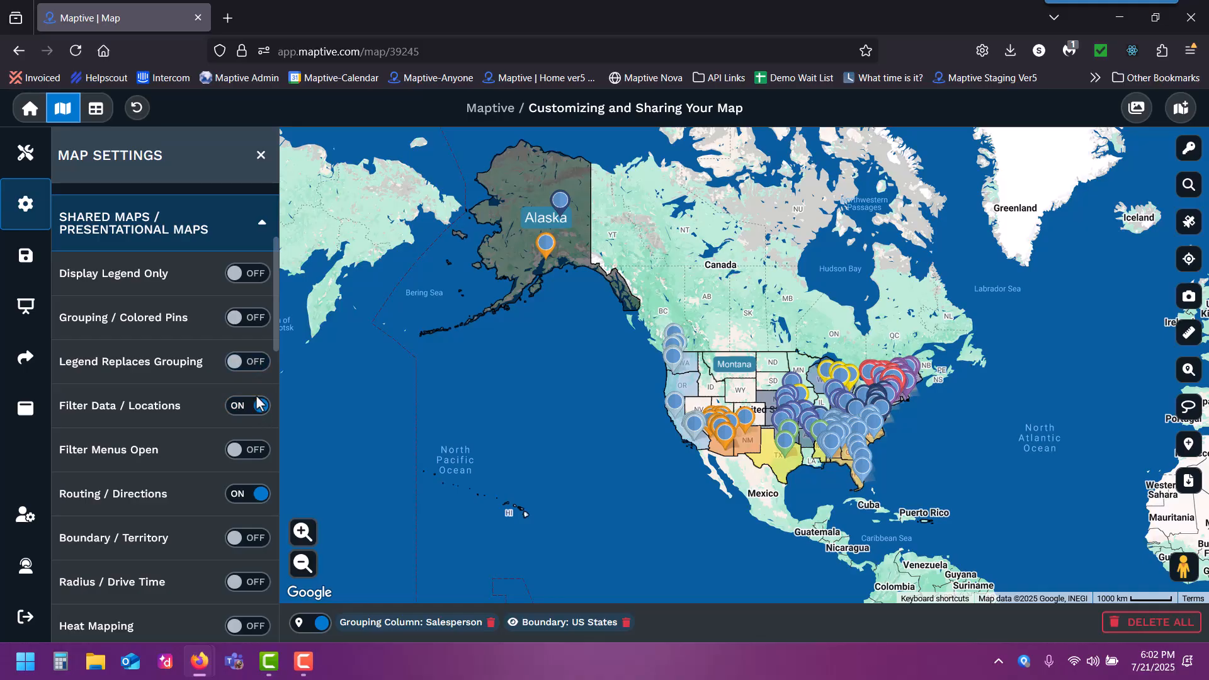
click(247, 495)
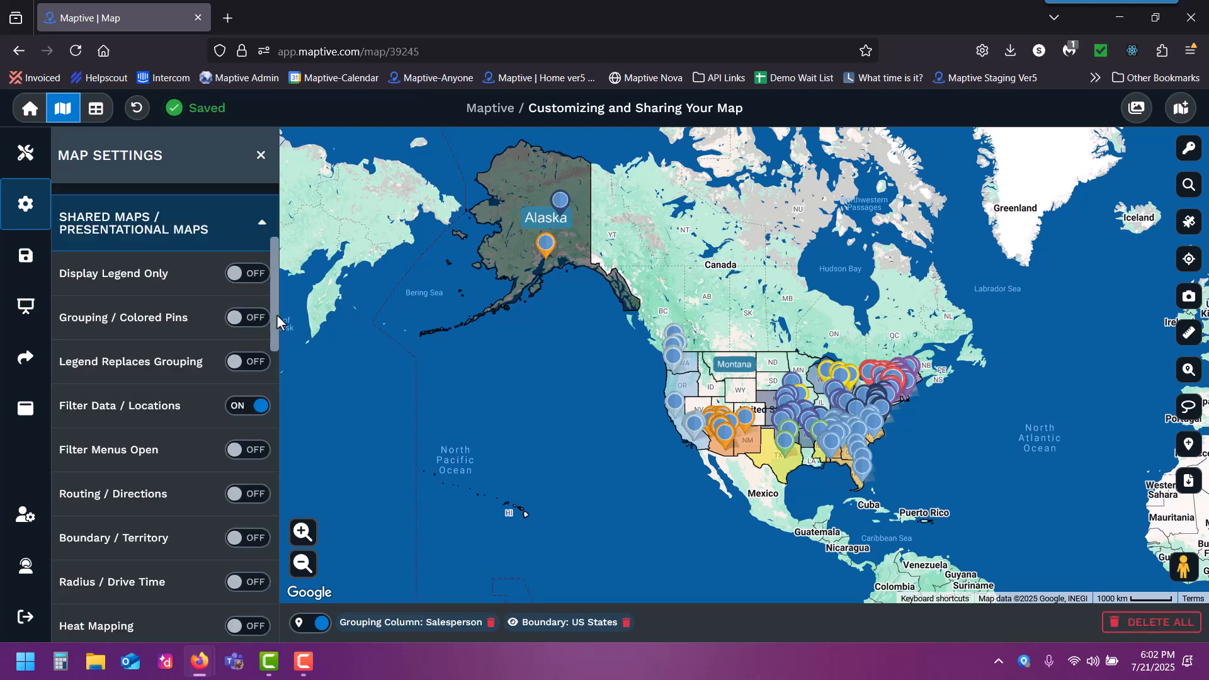
- Turn on Map Tools Menu Open and Location Finder for the shared map
drag(274, 312, 277, 361)
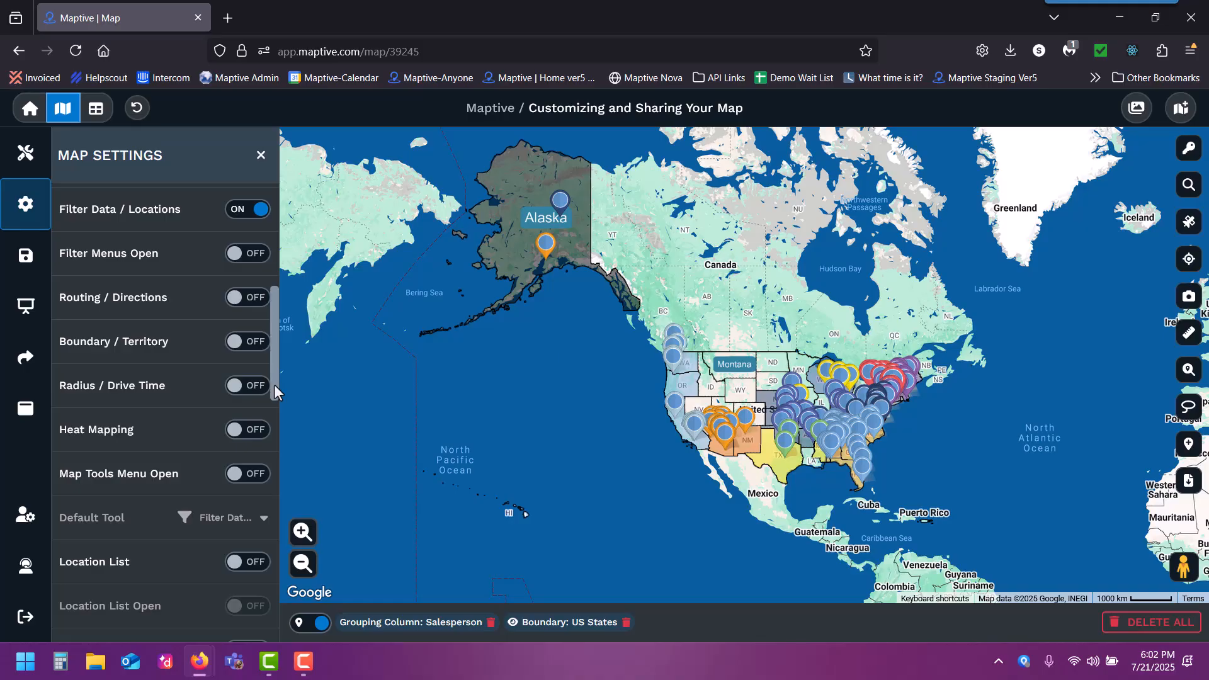
drag(273, 384, 268, 403)
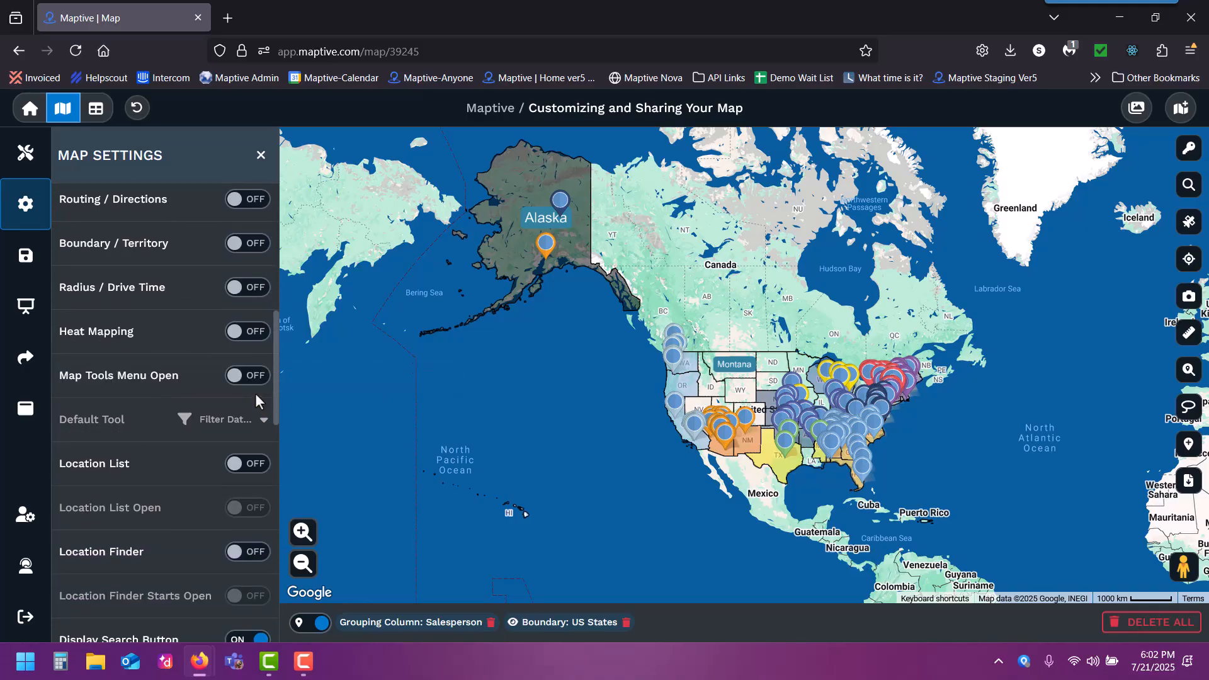
click(255, 377)
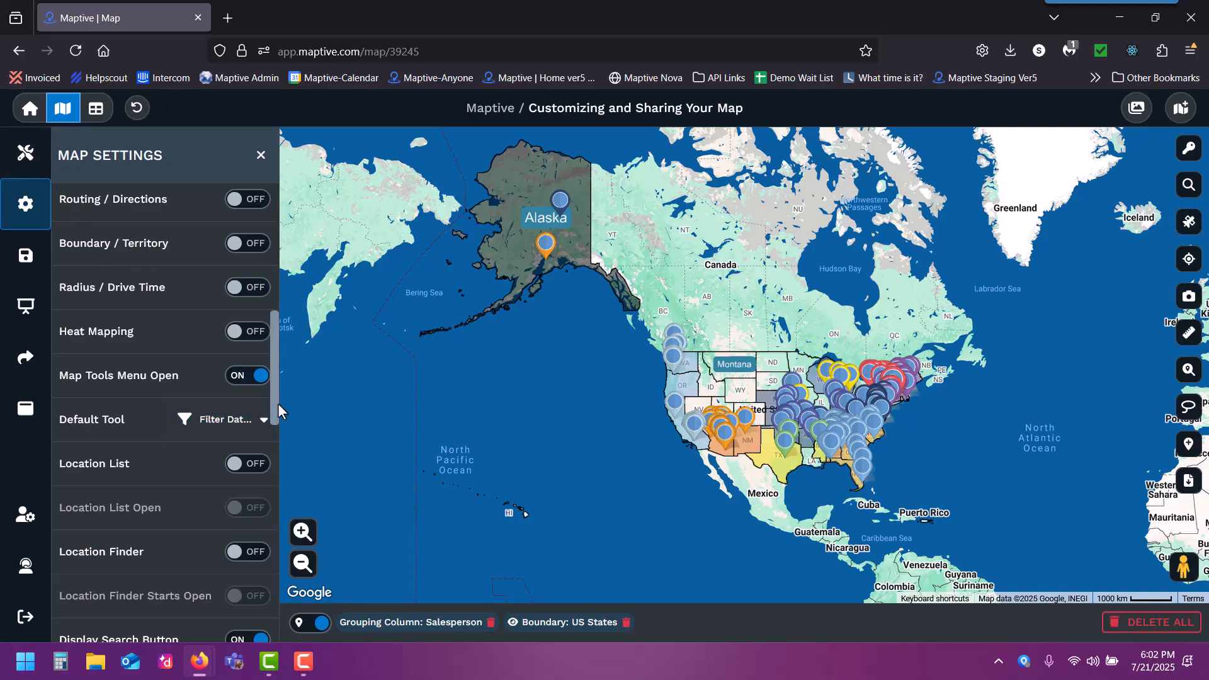
drag(273, 400, 274, 427)
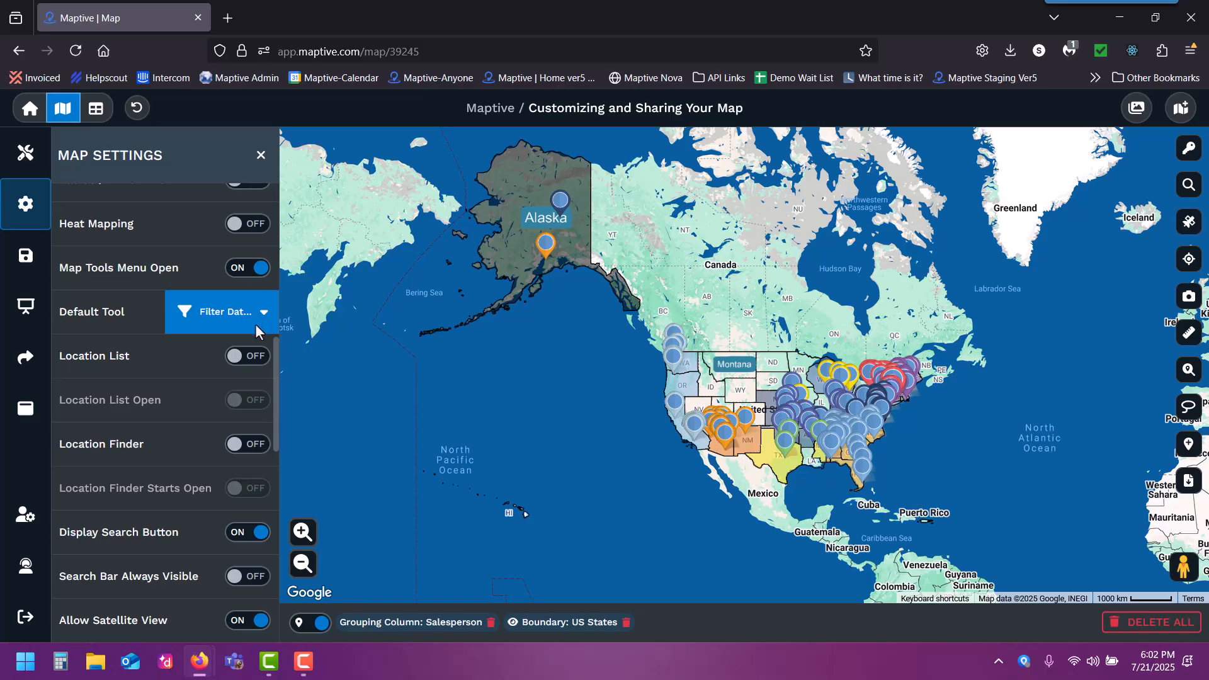
click(251, 444)
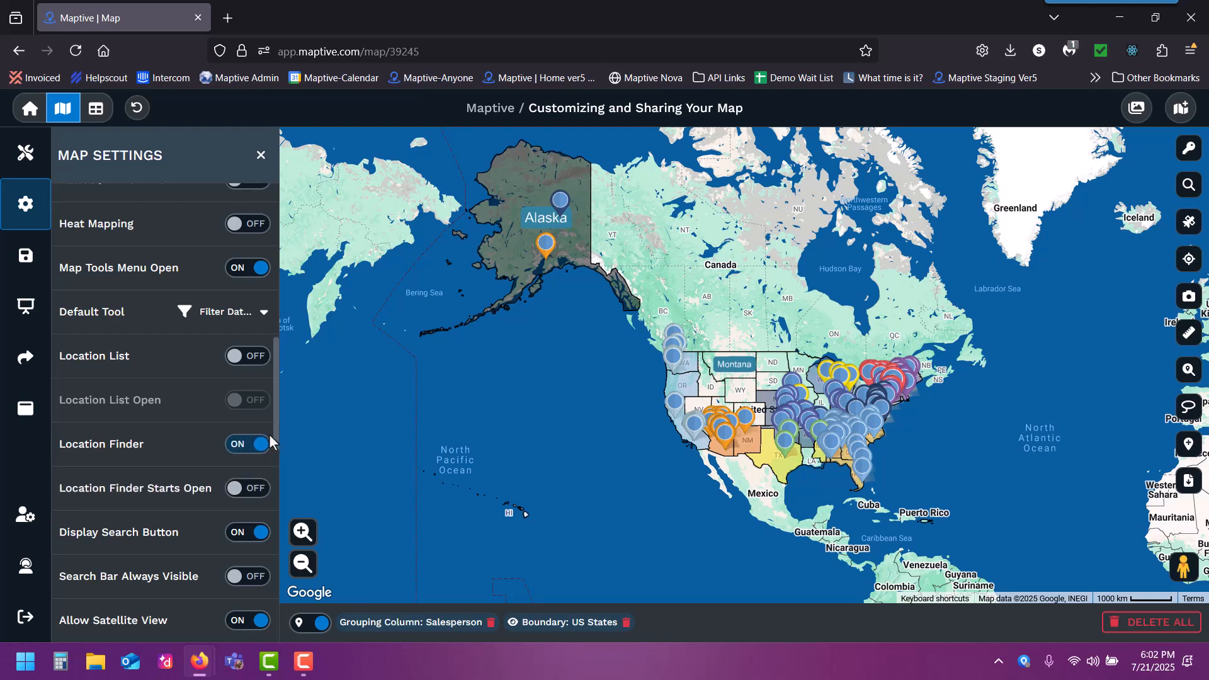
- Turn off Display Search Button, Show My Location and Distance Calculator for the shared map
drag(274, 422, 274, 447)
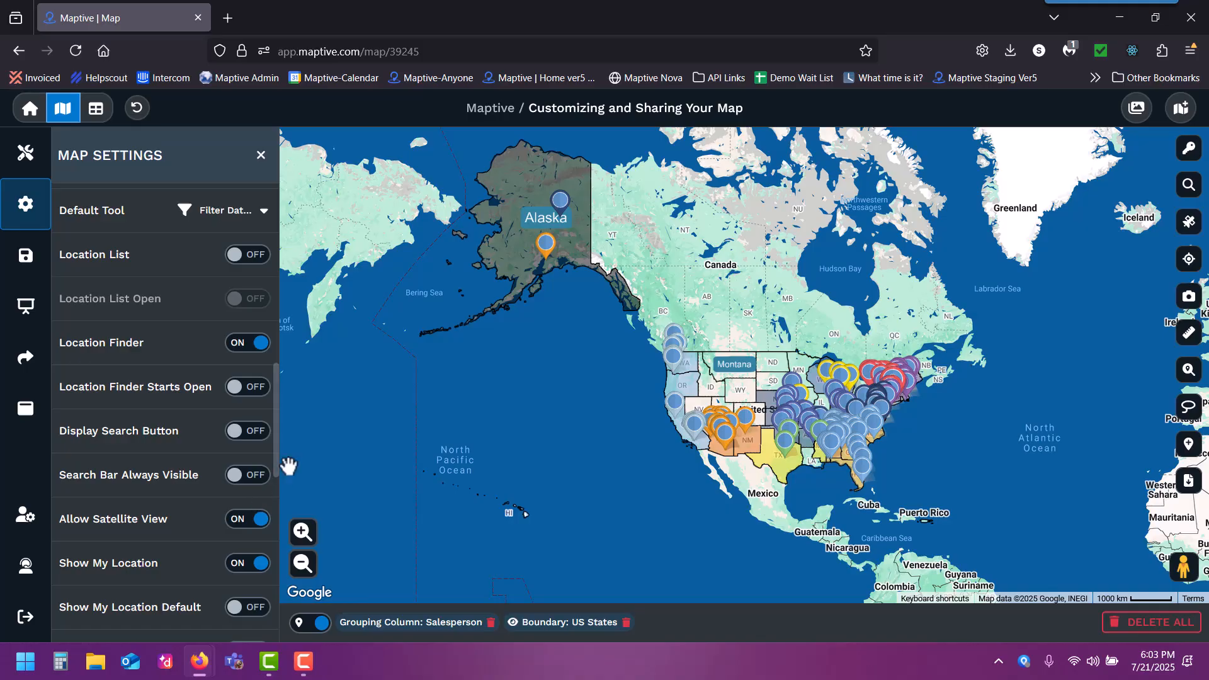
drag(274, 455, 274, 508)
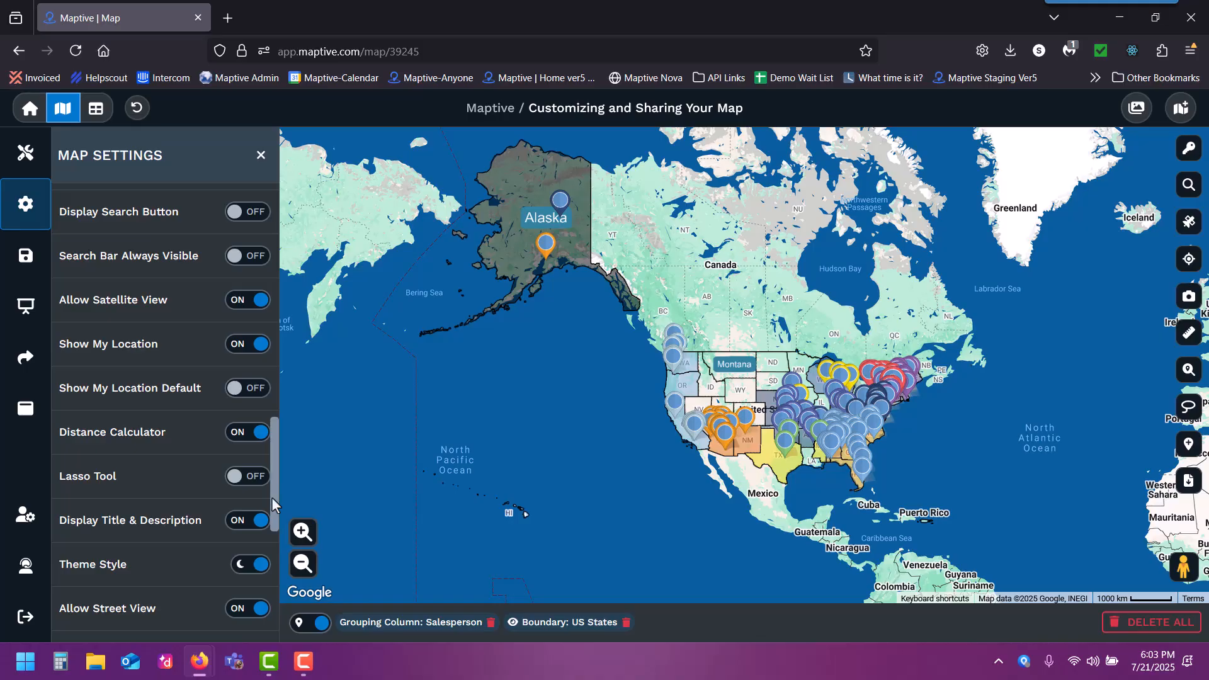
click(243, 343)
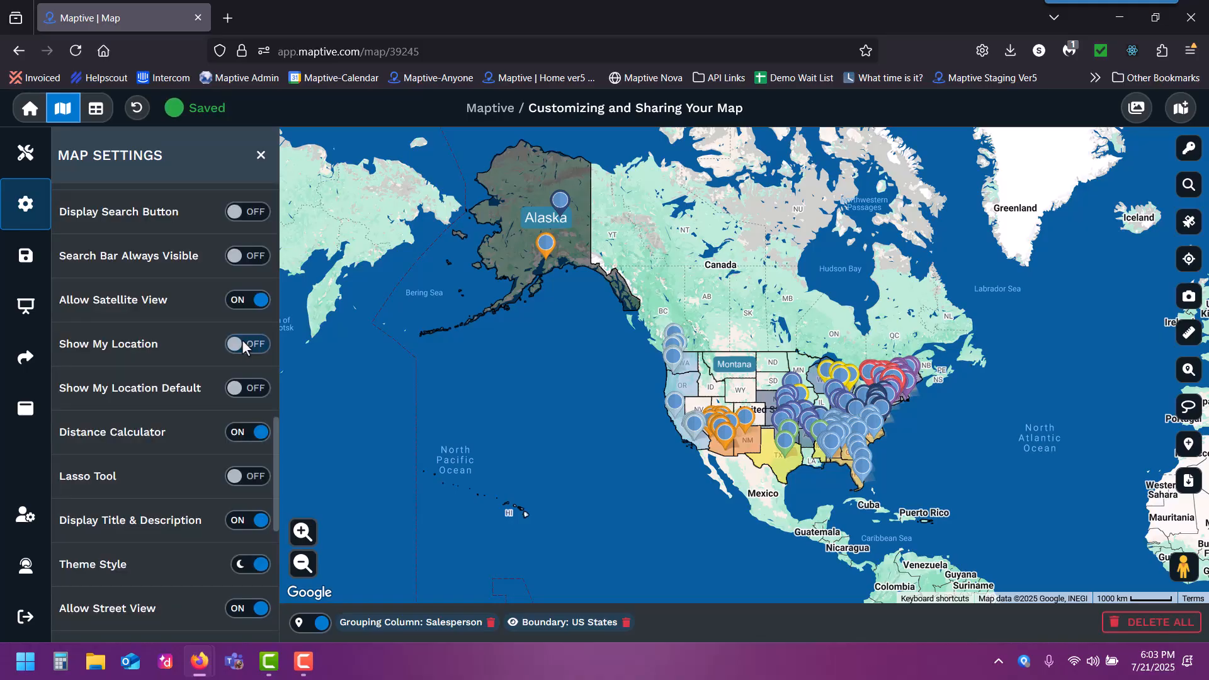
click(248, 433)
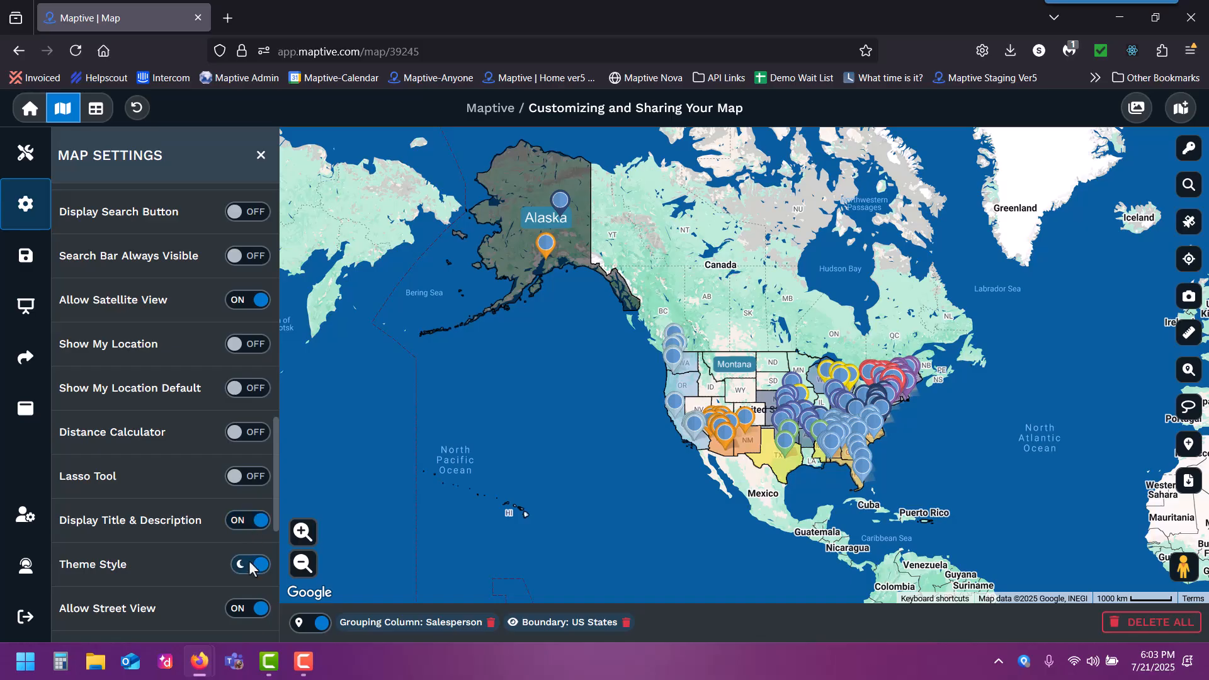
- Generate the map's website embed code with the Public privacy level and close the embed dialog
drag(274, 490, 268, 599)
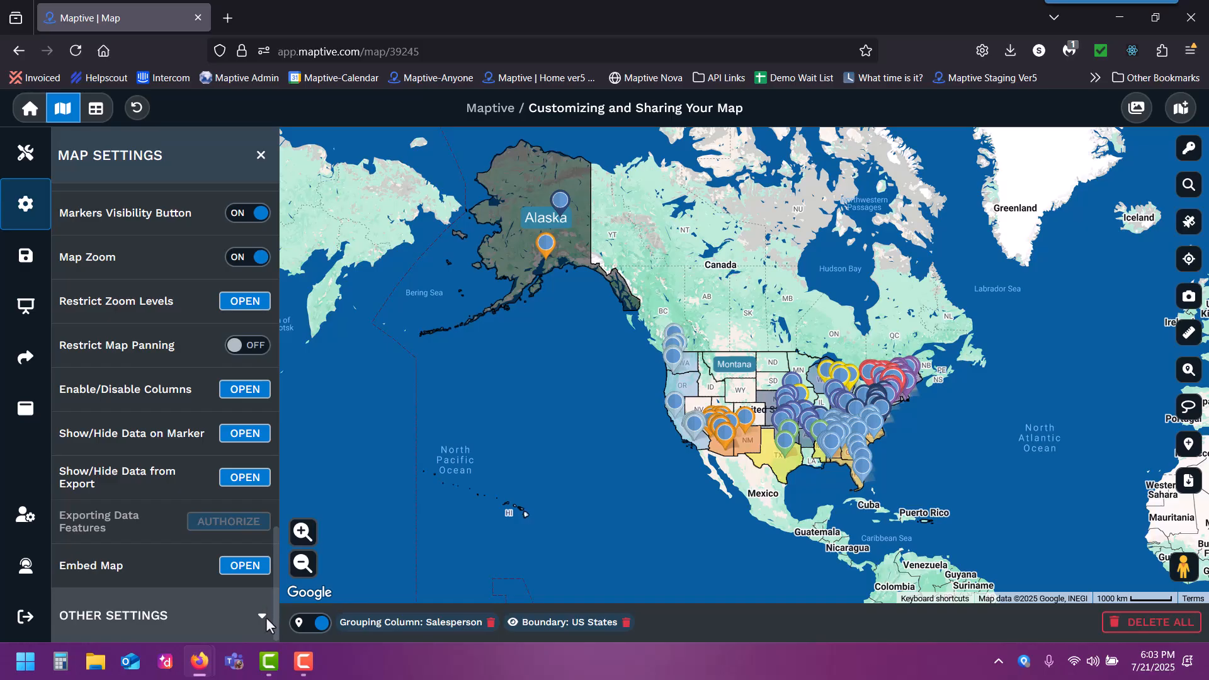
click(230, 569)
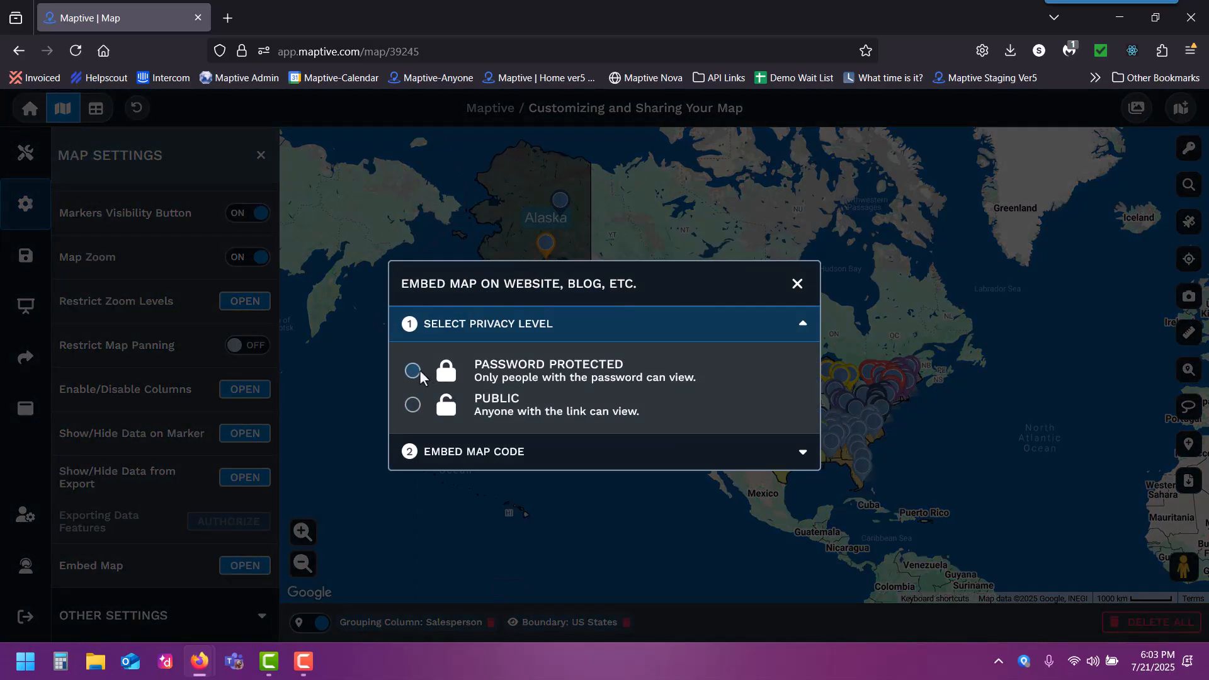
click(413, 406)
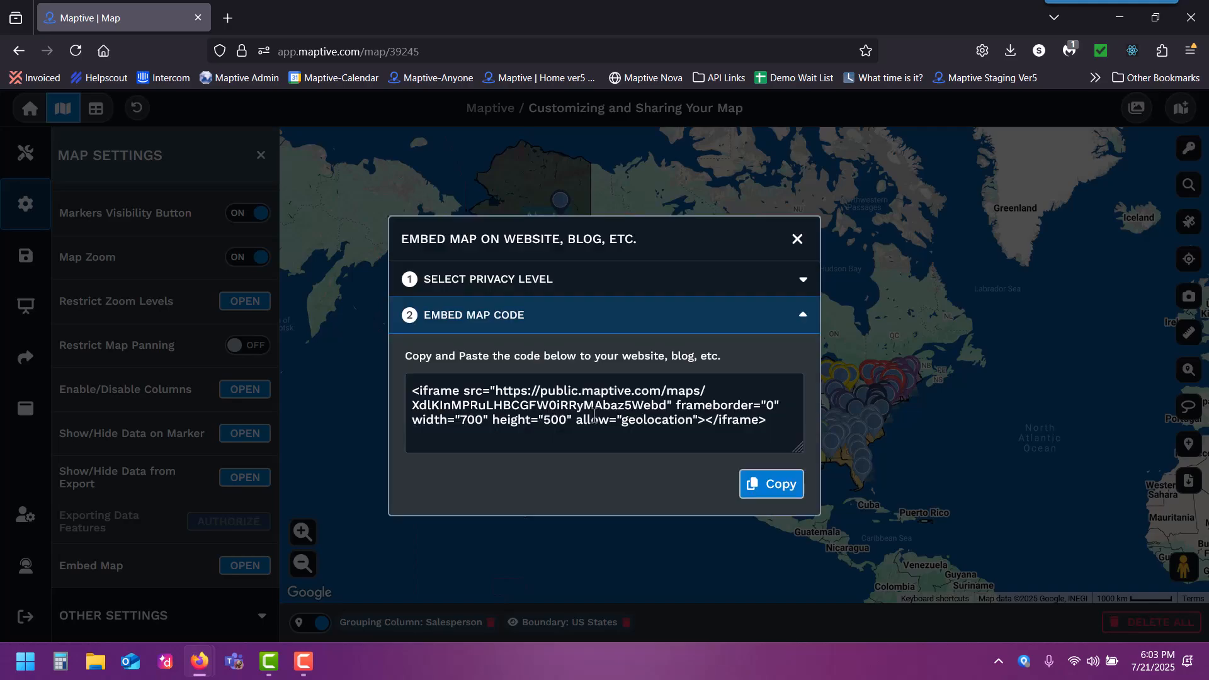
click(797, 239)
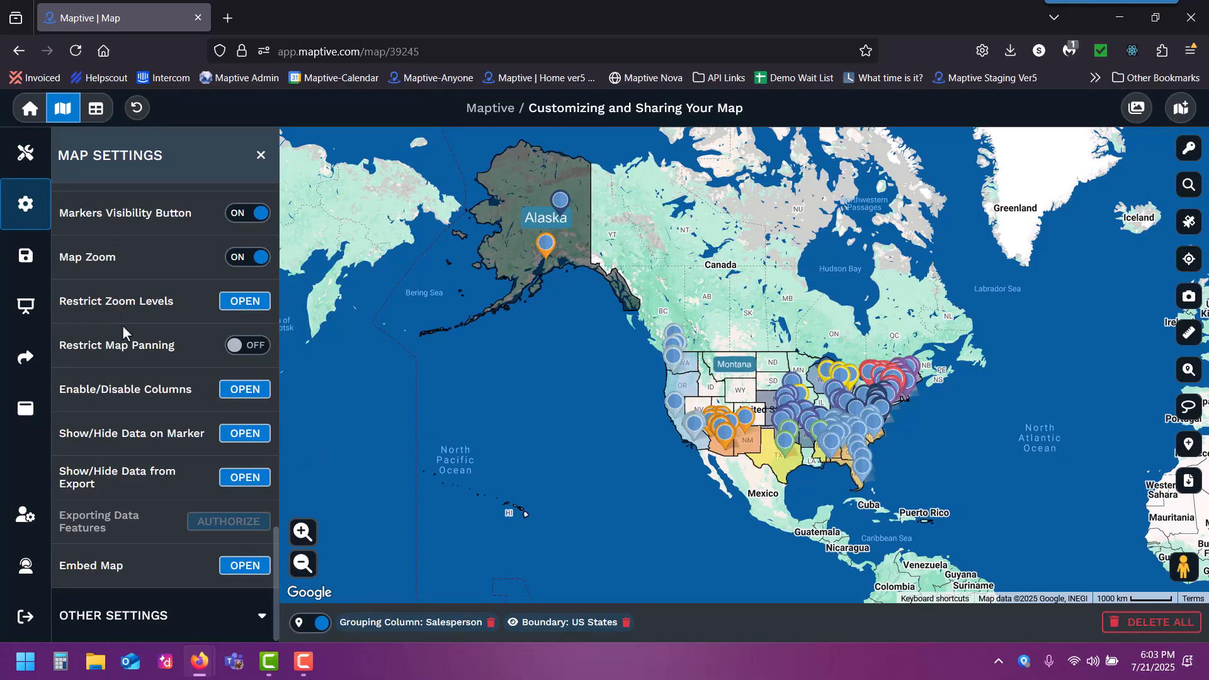
- Preview the map in presentation view, then return to the map editor and close the map settings
click(24, 311)
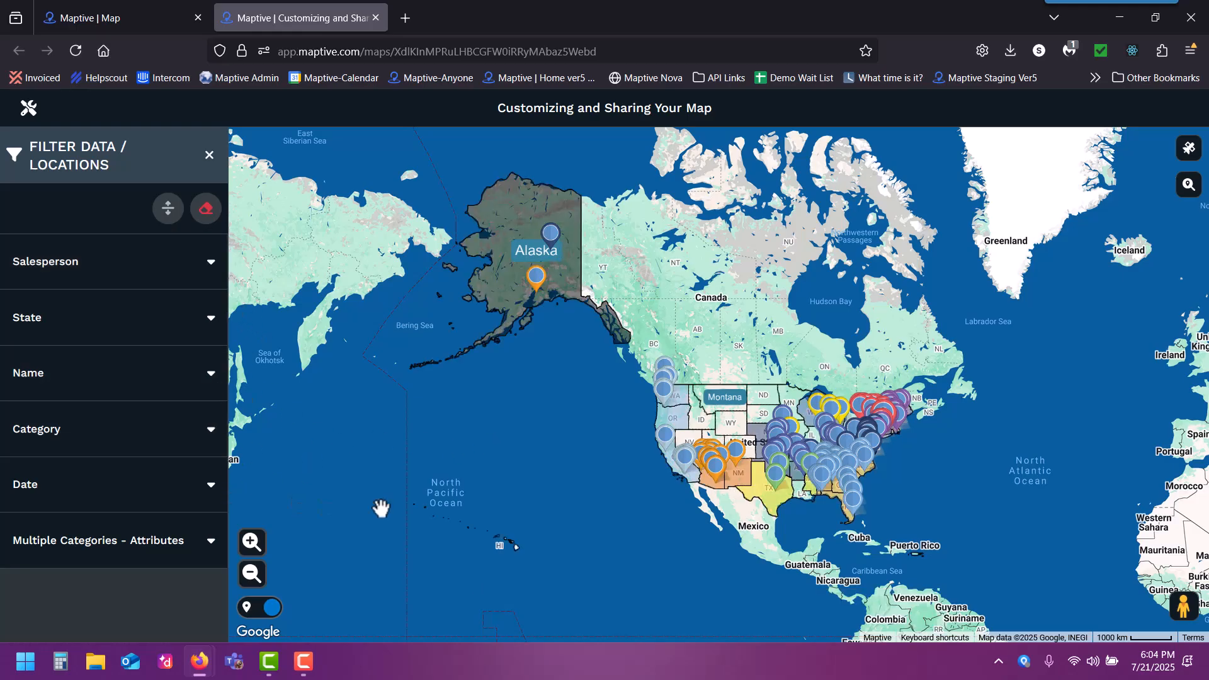
click(685, 417)
click(483, 254)
click(142, 13)
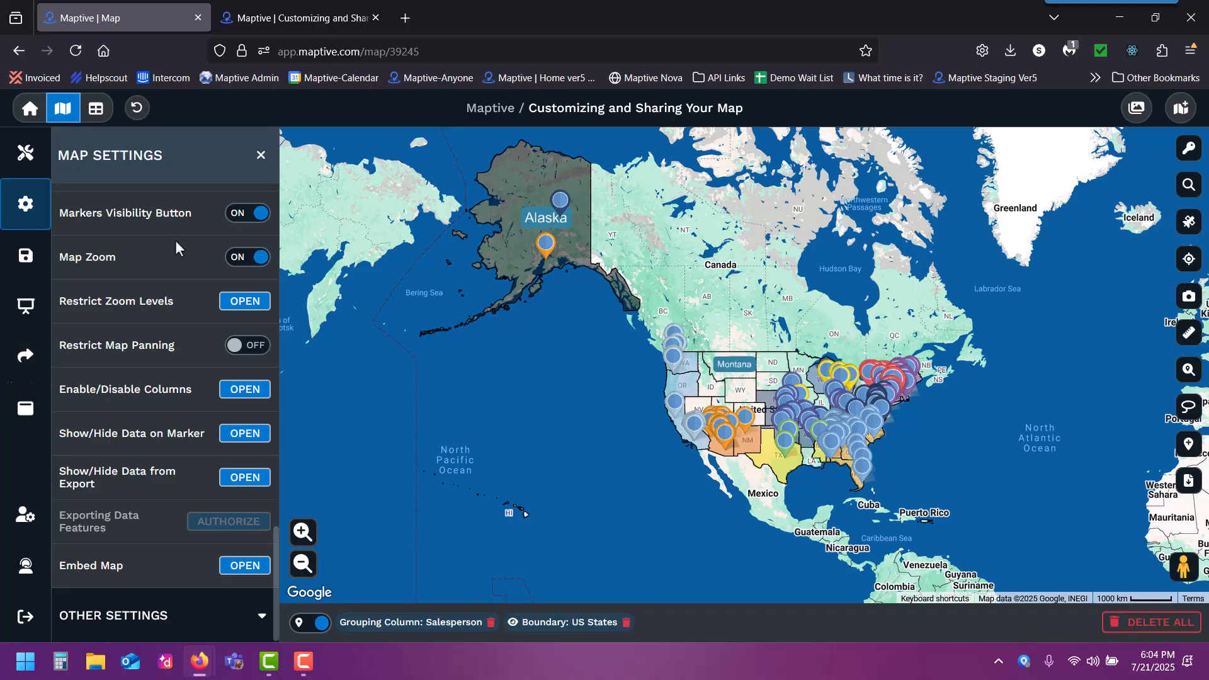
click(261, 155)
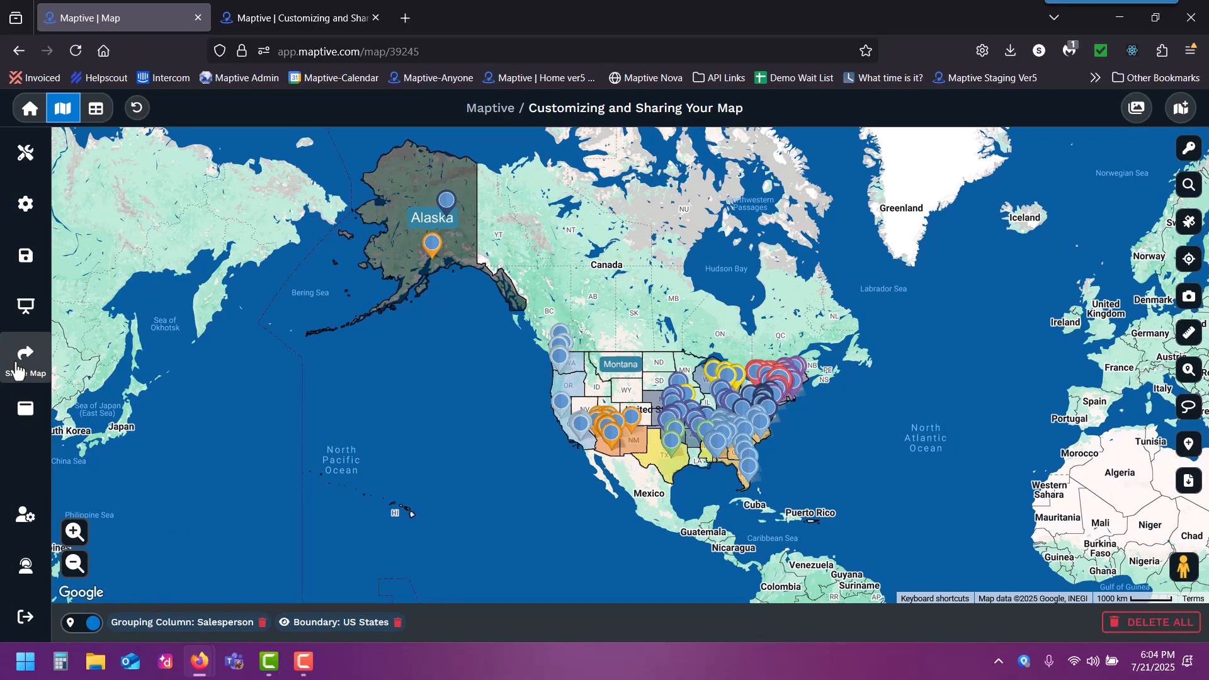
- Share the map externally with Public privacy and the Default Map as the starting view
click(16, 369)
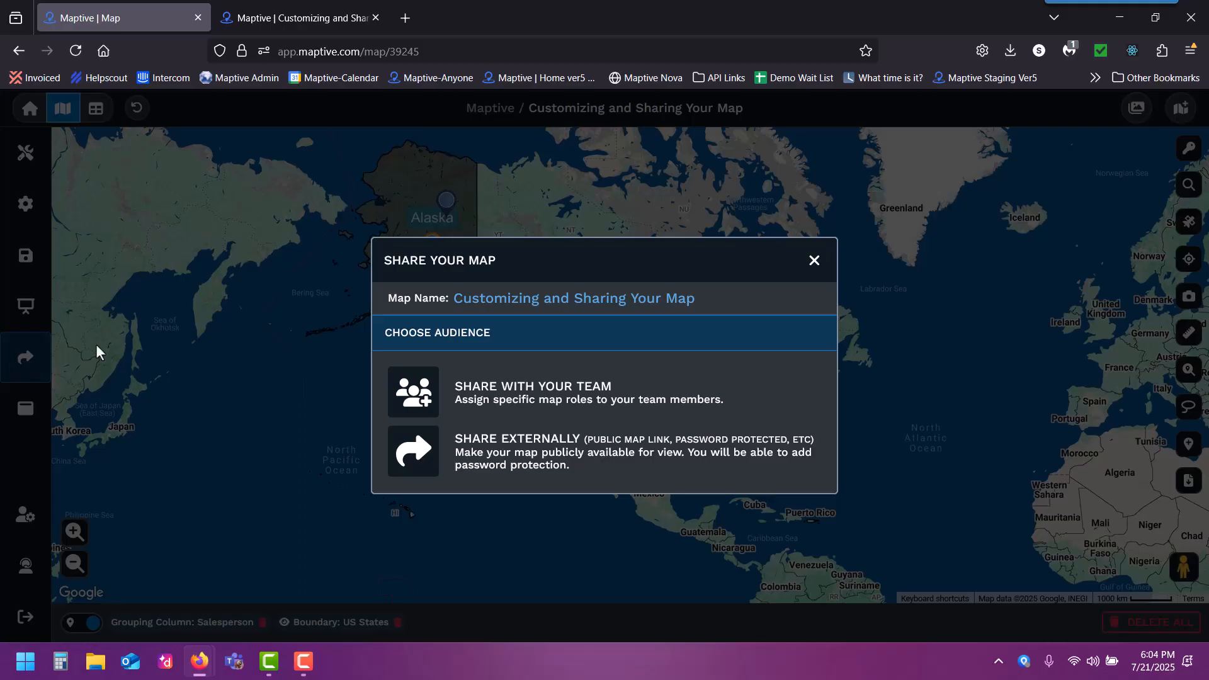
click(497, 454)
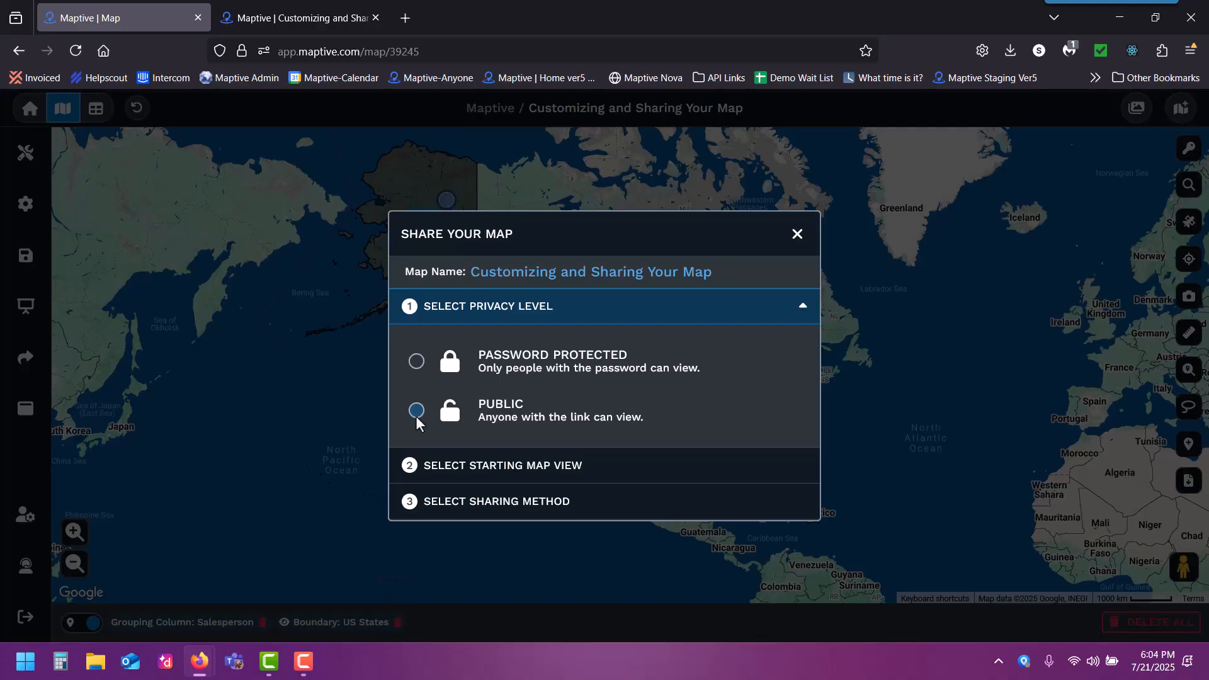
click(415, 415)
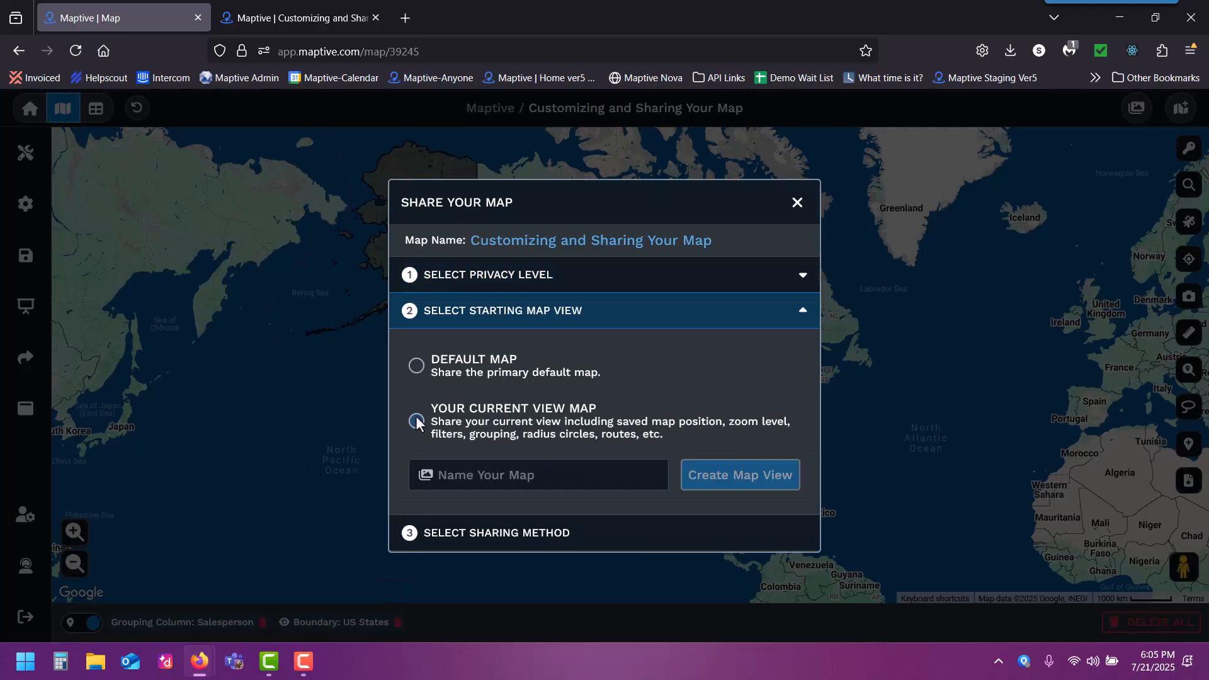
click(416, 367)
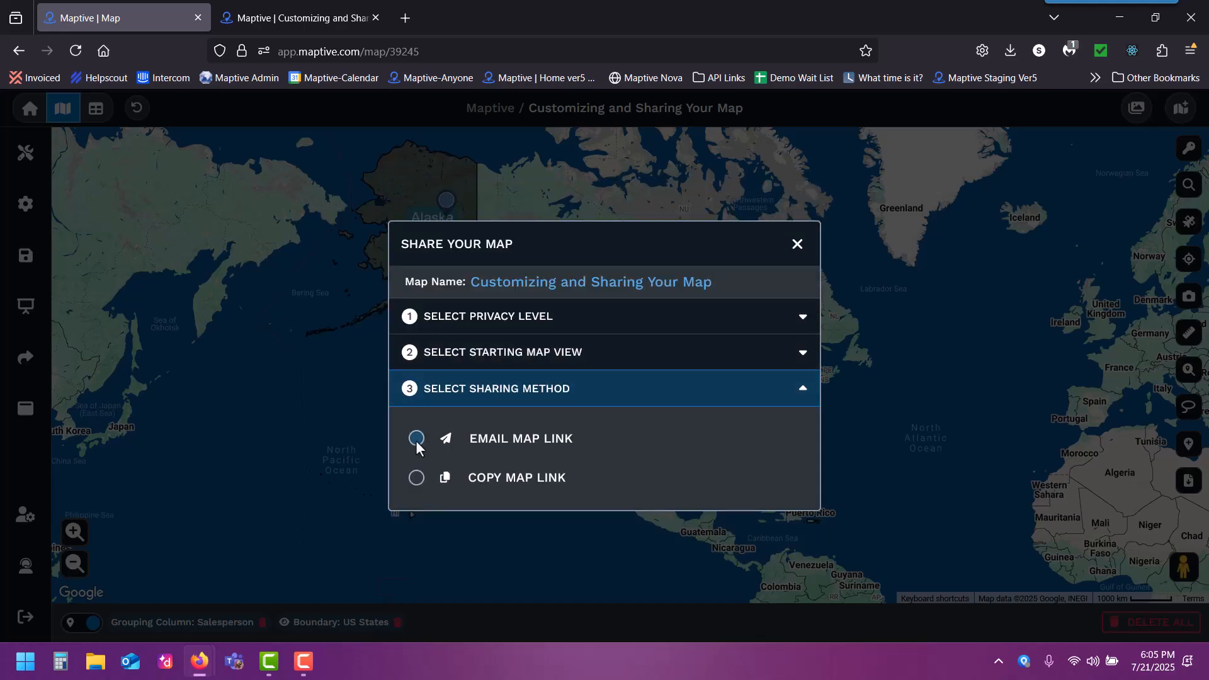
- Check the email sharing option, copy the public map link instead, and close the sharing dialog
click(416, 439)
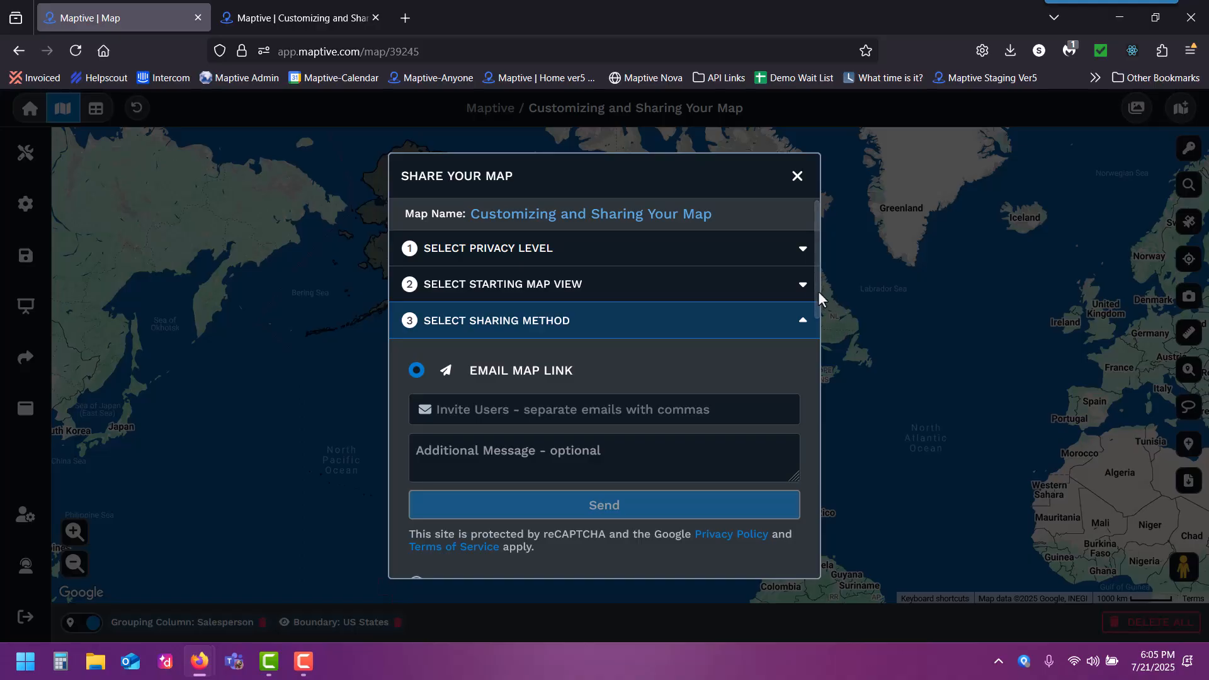
drag(814, 286, 813, 479)
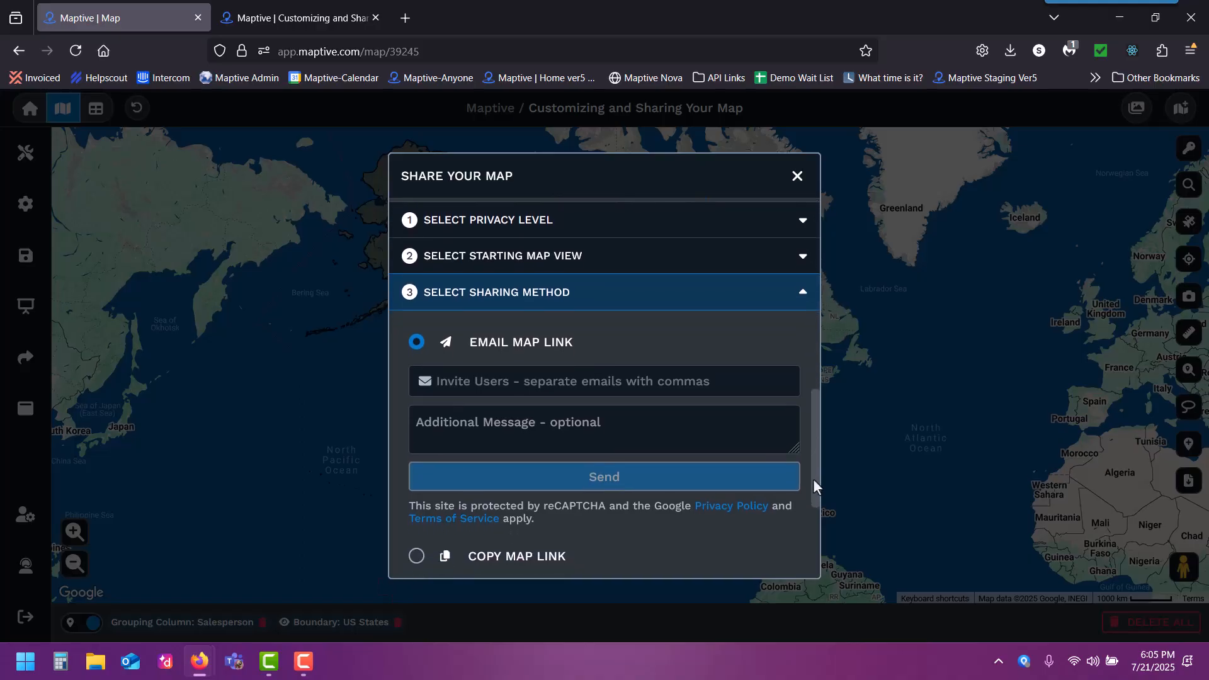
click(417, 555)
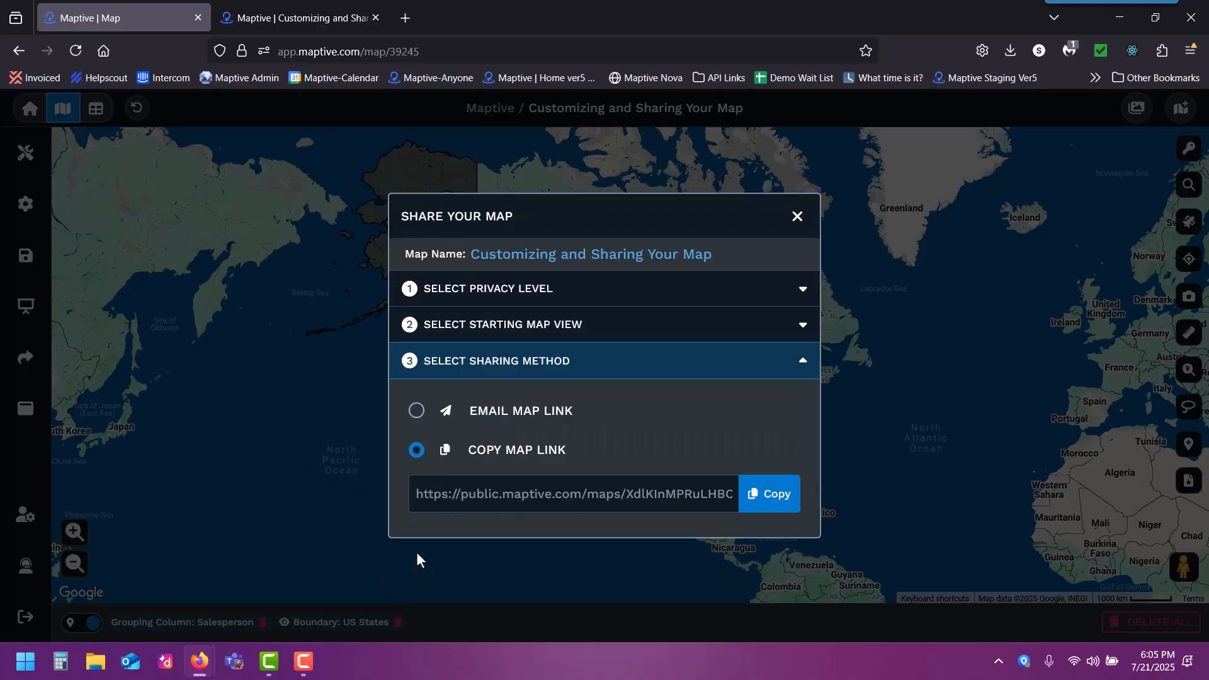
click(789, 504)
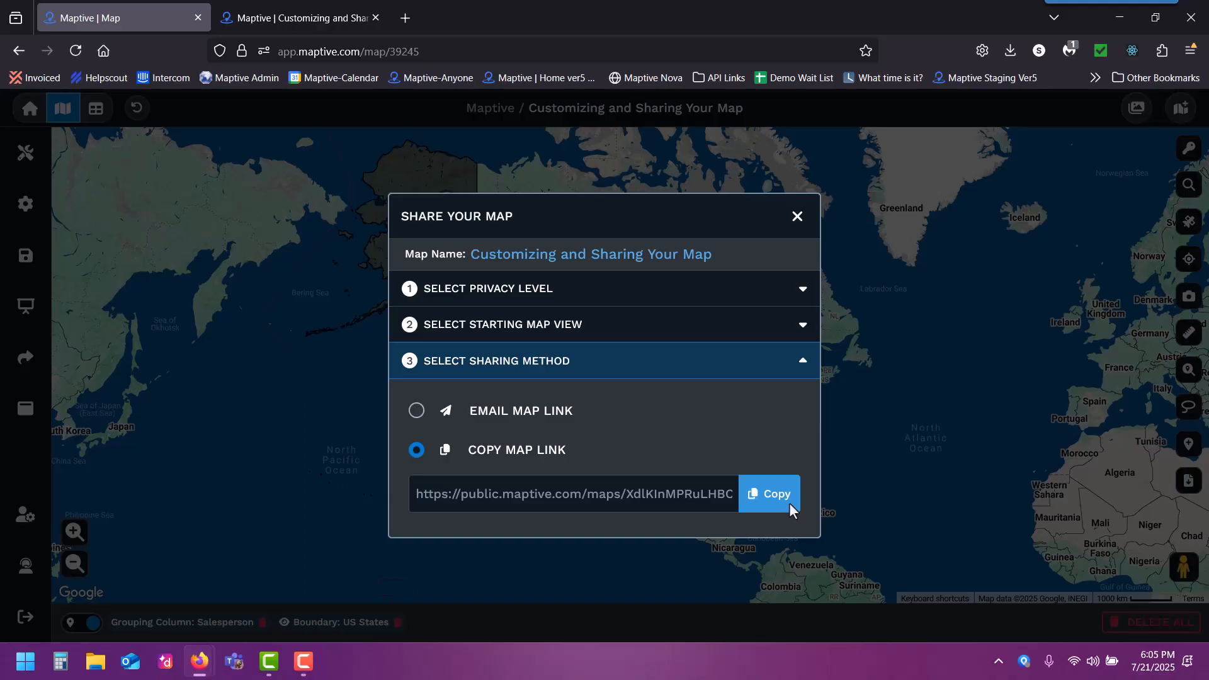
click(796, 218)
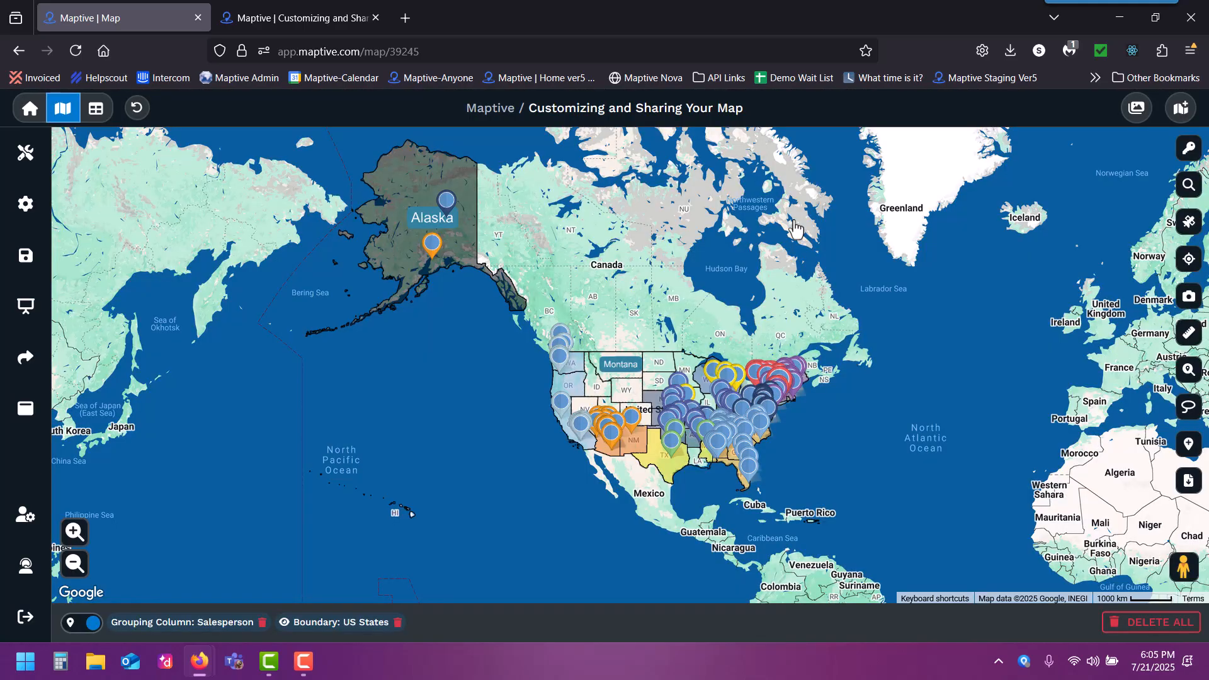